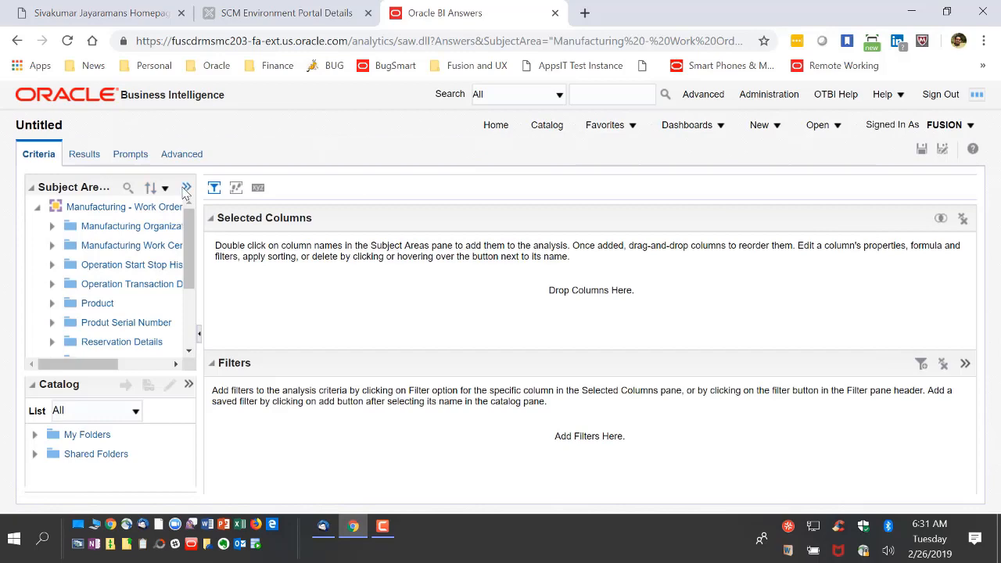
Add the Manufacturing - Resource Usage Real Time subject area to the untitled analysis.
left_click(186, 188)
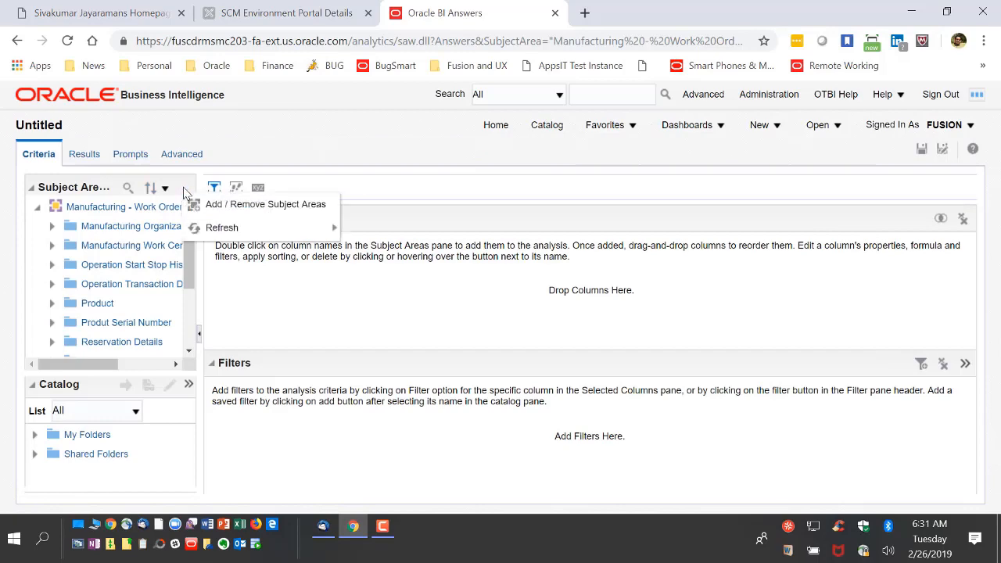
left_click(225, 203)
scroll(414, 384, "down", 5)
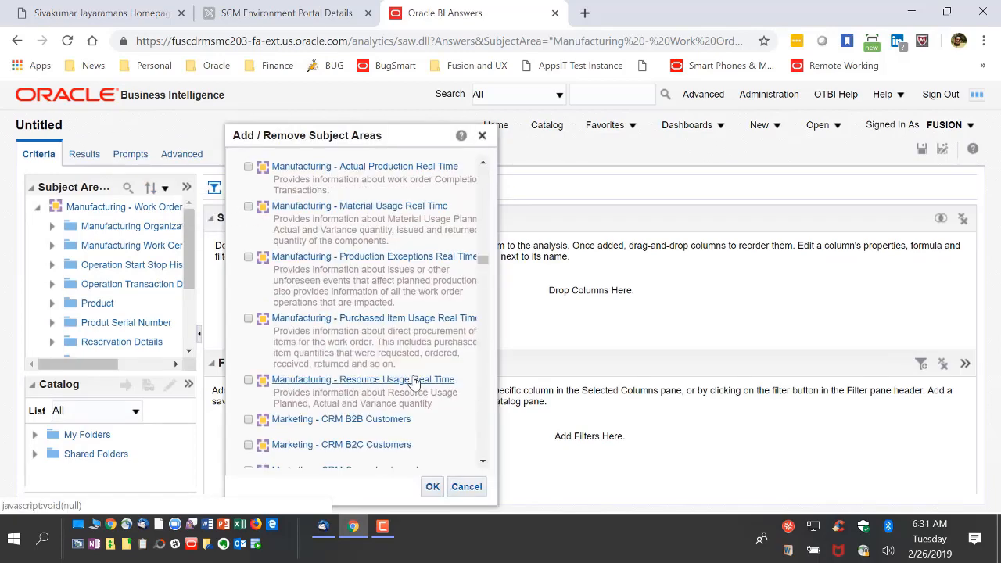
left_click(248, 380)
left_click(433, 488)
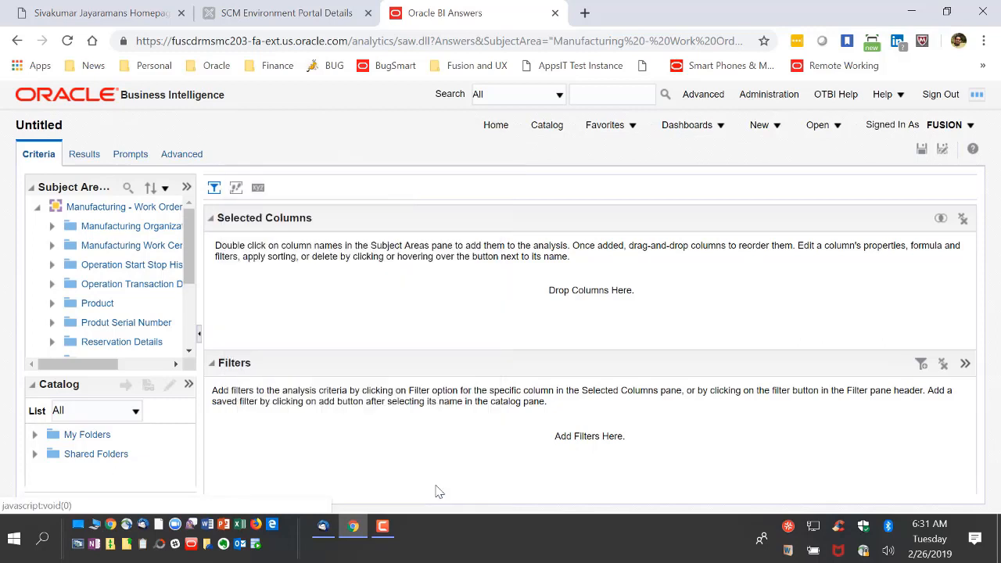
Widen the Subject Areas pane so the folder names can be read in full.
left_click(36, 209)
left_click(36, 209)
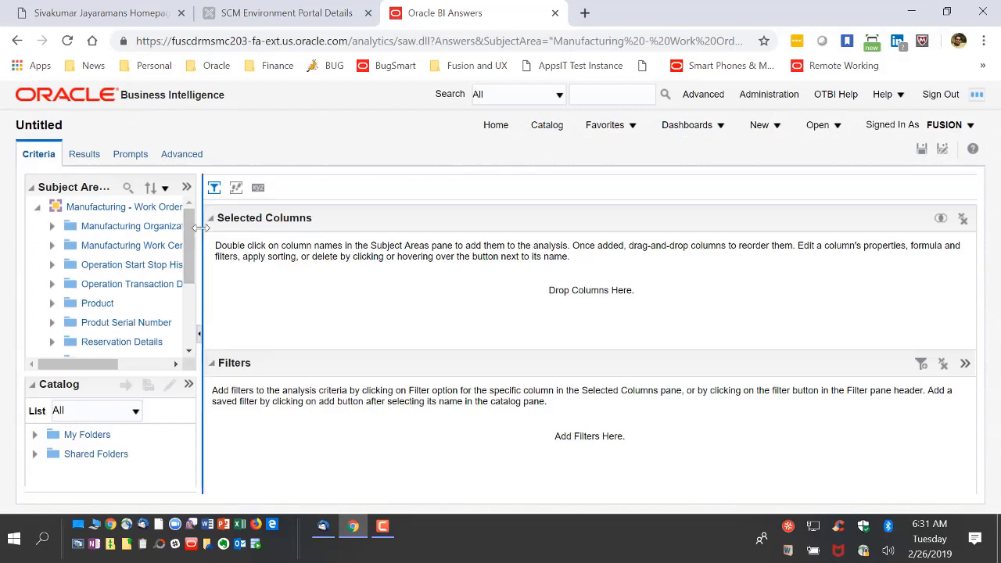
left_click_drag(201, 227, 268, 228)
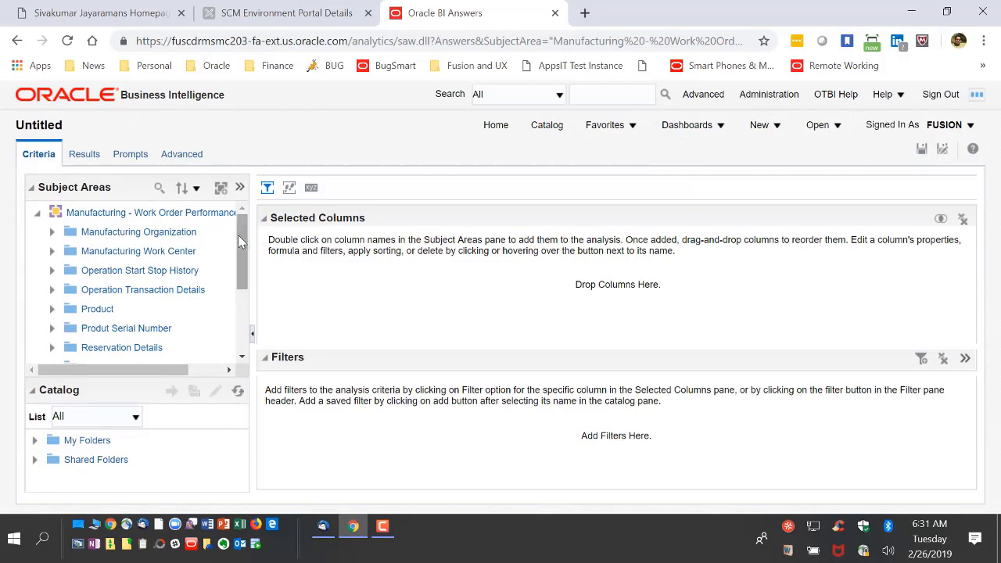
Add the Work Order, Start Date and Completion Date columns from the Work Order folder to the selected columns.
left_click_drag(238, 234, 188, 302)
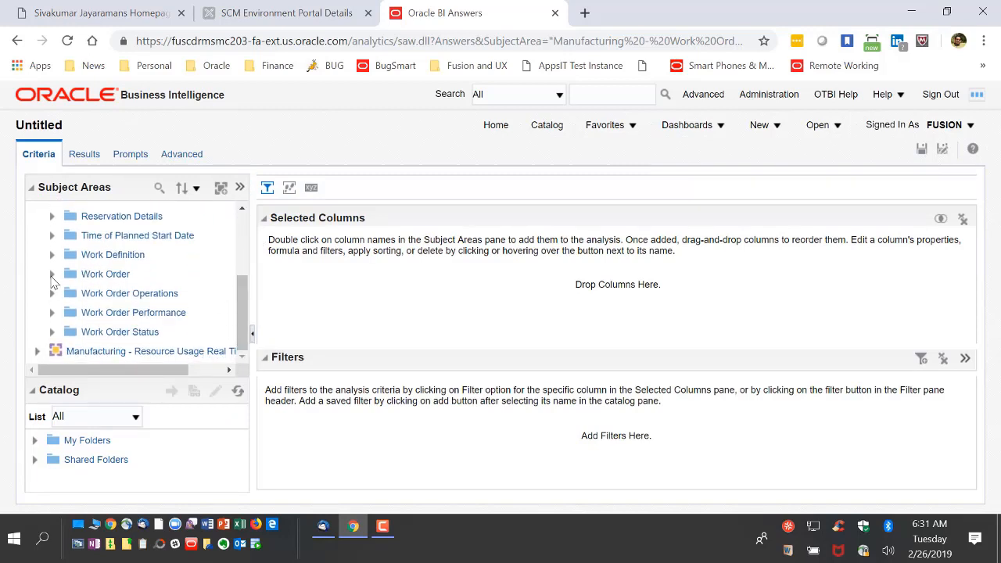
left_click(52, 275)
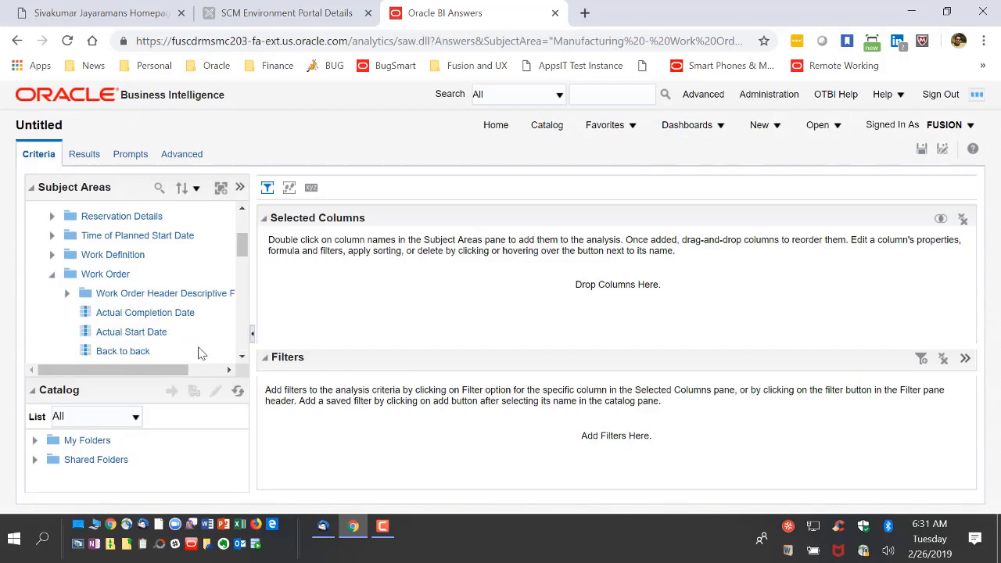
left_click_drag(243, 251, 247, 333)
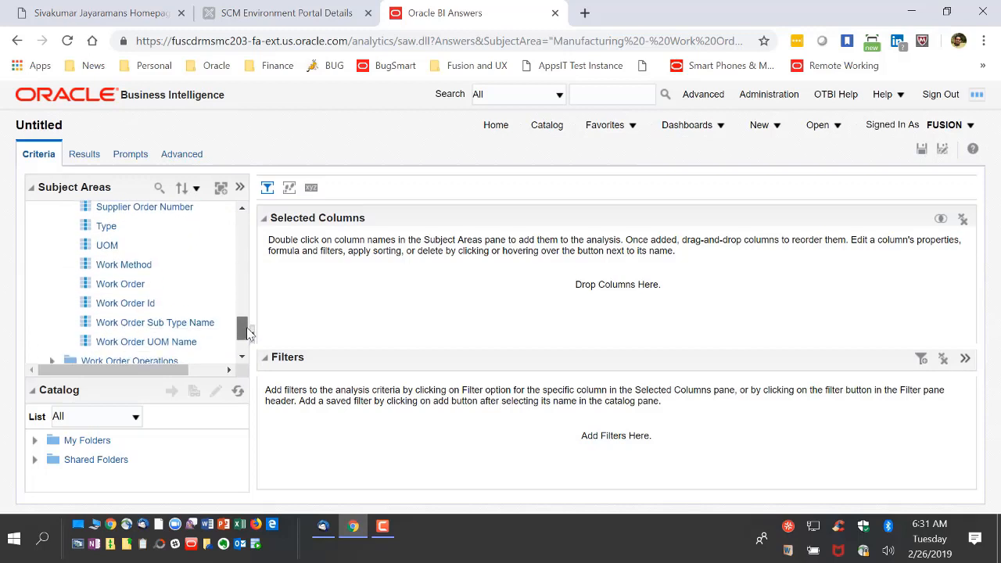
left_click_drag(135, 291, 272, 246)
mouse_move(243, 328)
left_mouse_down()
mouse_move(242, 293)
mouse_move(243, 315)
left_mouse_up()
mouse_move(132, 307)
left_mouse_down()
mouse_move(323, 296)
mouse_move(356, 283)
left_mouse_up()
scroll(112, 235, "up", 3)
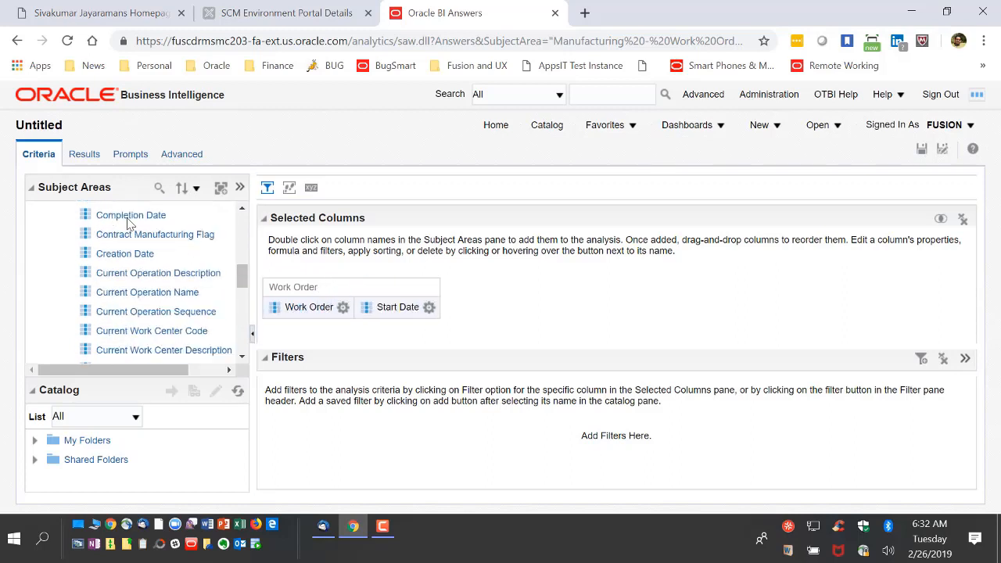
left_click_drag(126, 219, 441, 285)
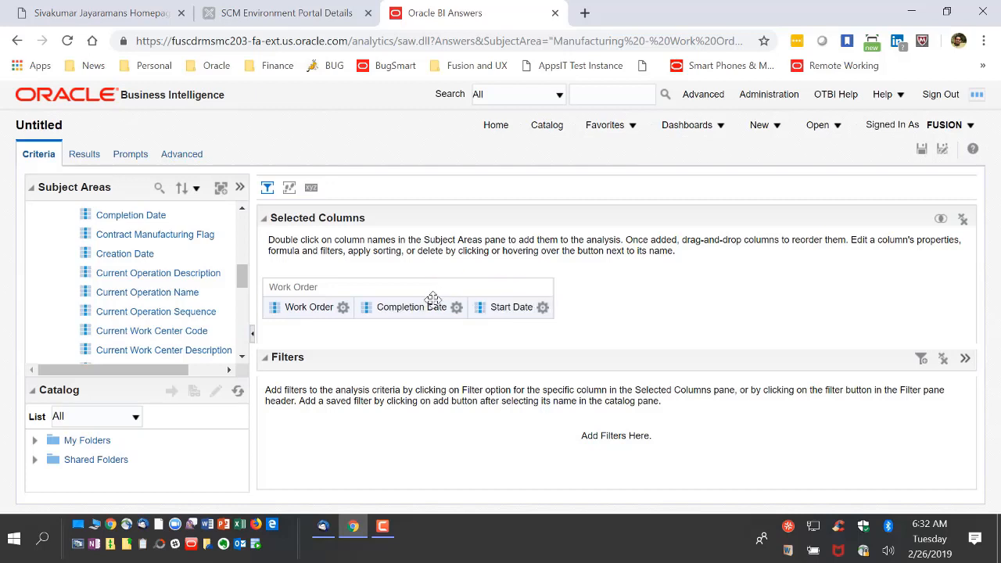
Add the Item Name column from the Product folder to the selected columns.
left_click_drag(243, 276, 241, 234)
left_click(56, 308)
scroll(190, 277, "up", 2)
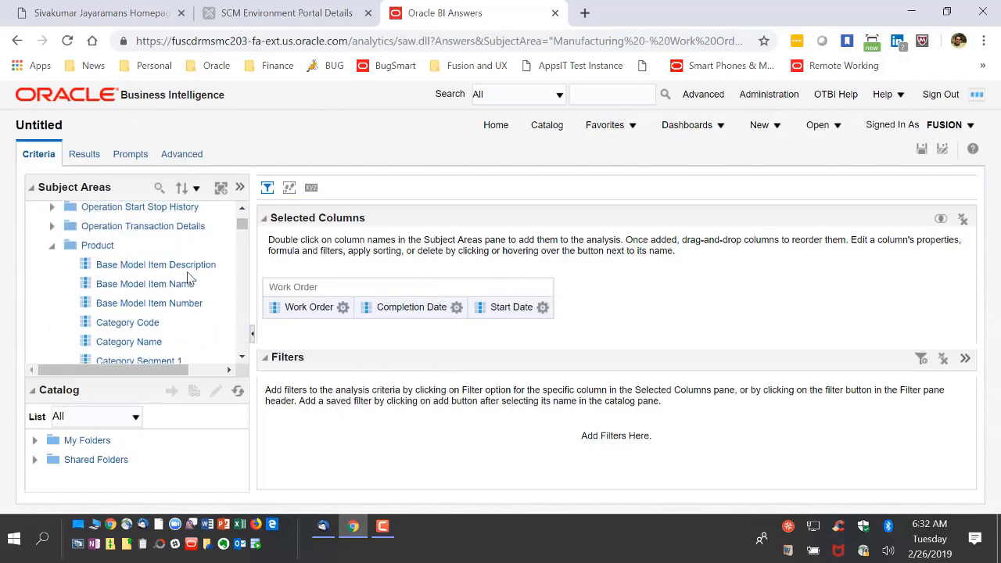
scroll(190, 277, "down", 10)
left_click_drag(119, 258, 577, 320)
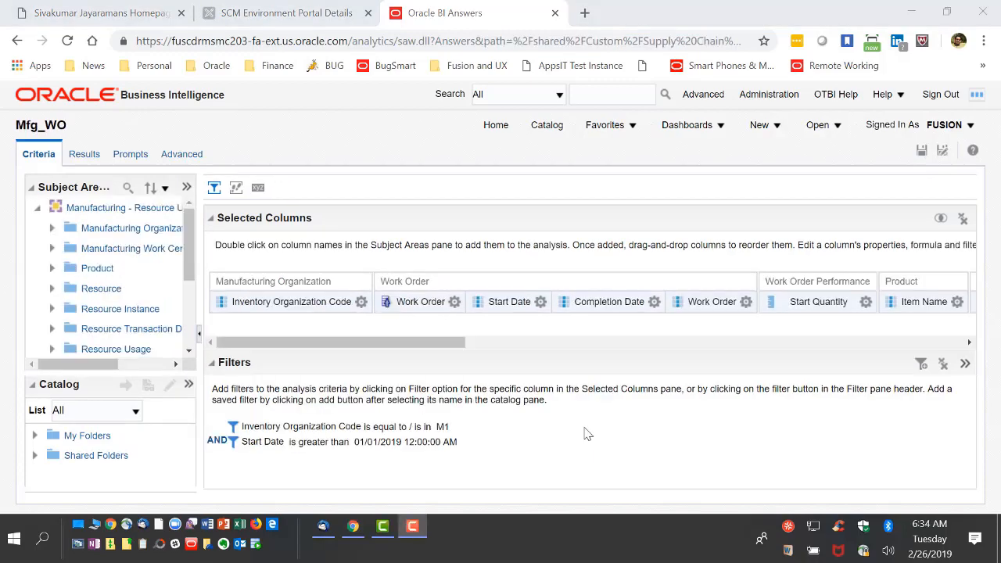
Review all selected columns of the Mfg_WO analysis, from the organization through the work order operation resources.
left_click_drag(298, 344, 547, 352)
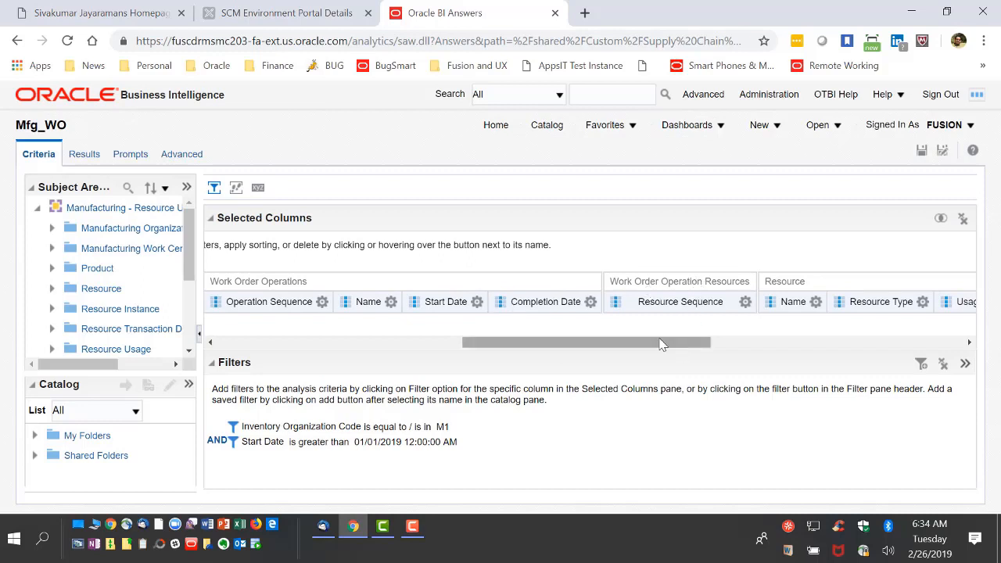
left_click(391, 301)
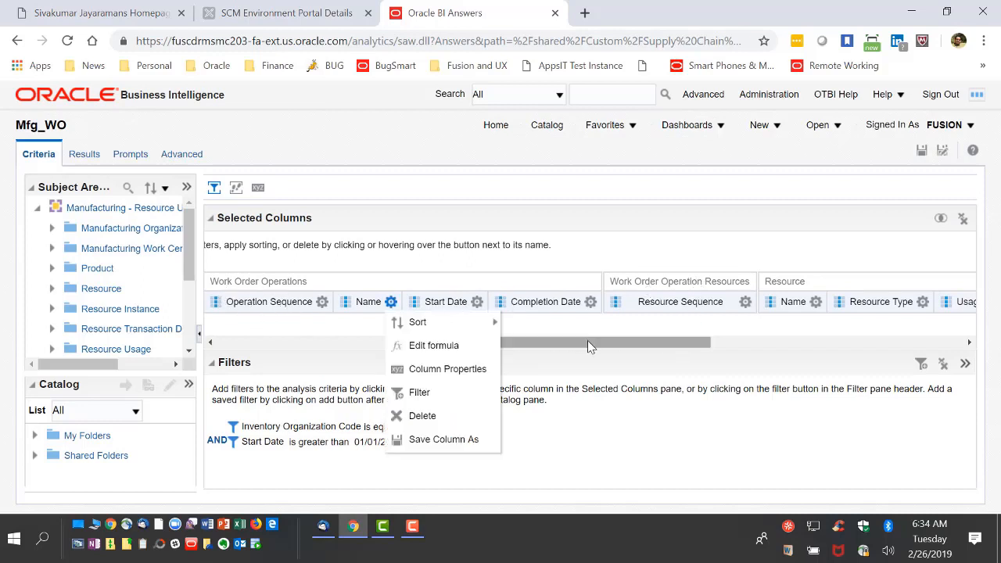
left_click_drag(587, 340, 687, 356)
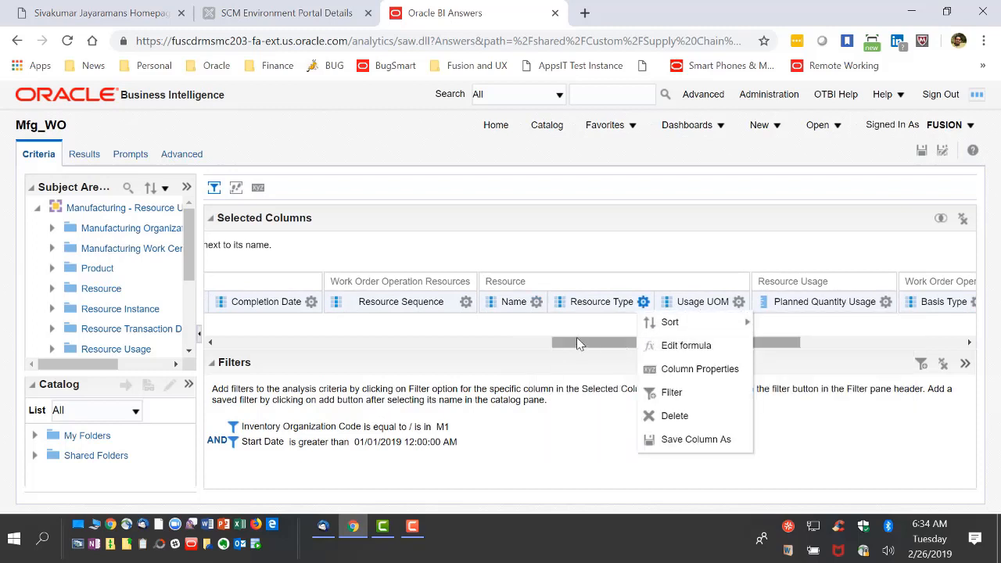
left_click_drag(577, 340, 716, 354)
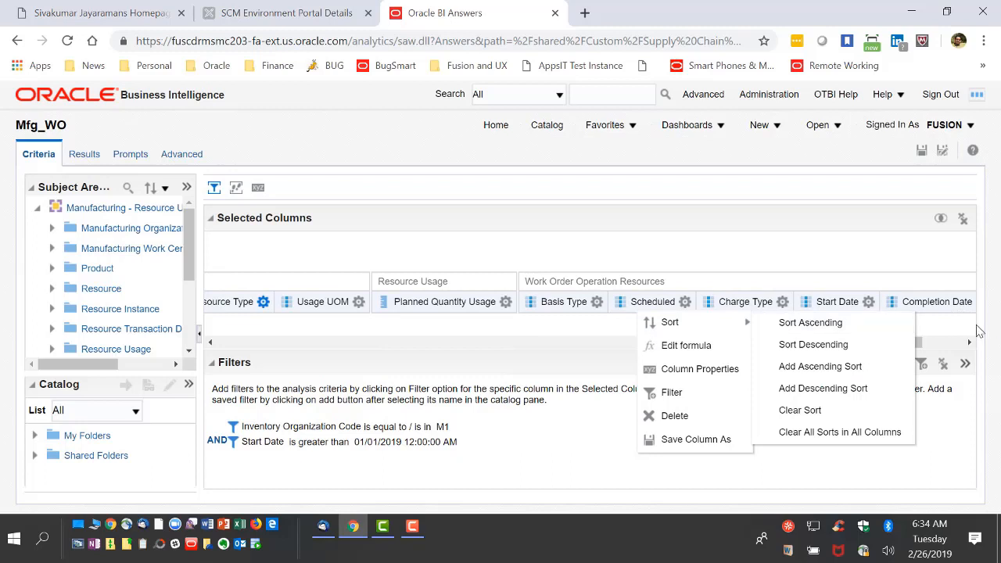
left_click_drag(803, 351, 872, 351)
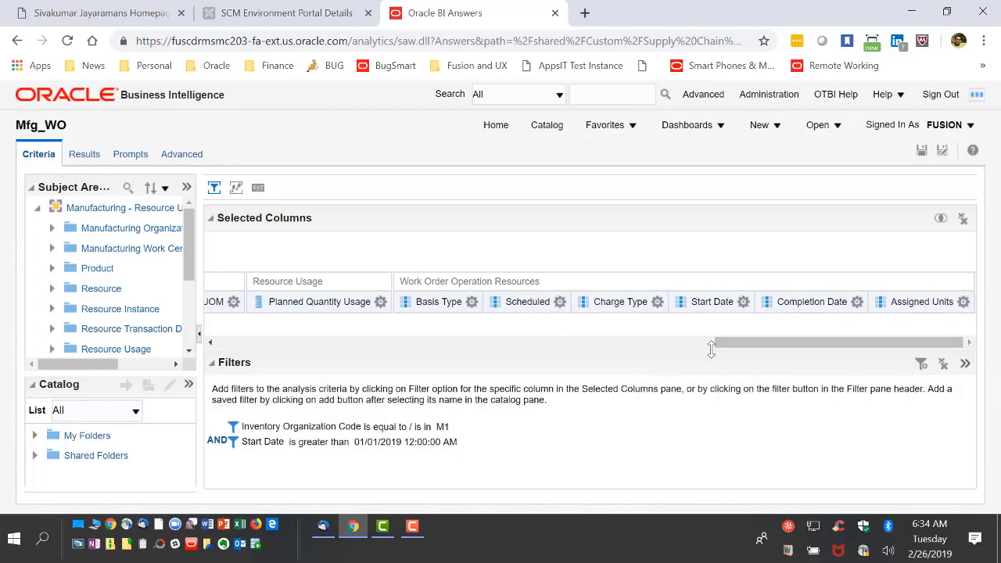
left_click_drag(769, 344, 179, 352)
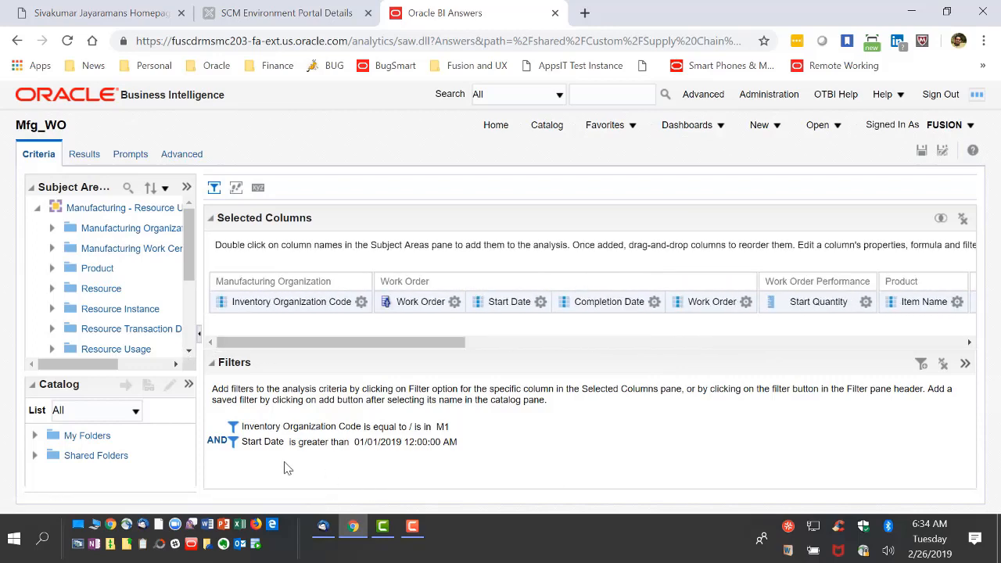
Inspect the settings of the Inventory Organization Code and Start Date filters without changing them.
mouse_move(290, 427)
left_click(468, 428)
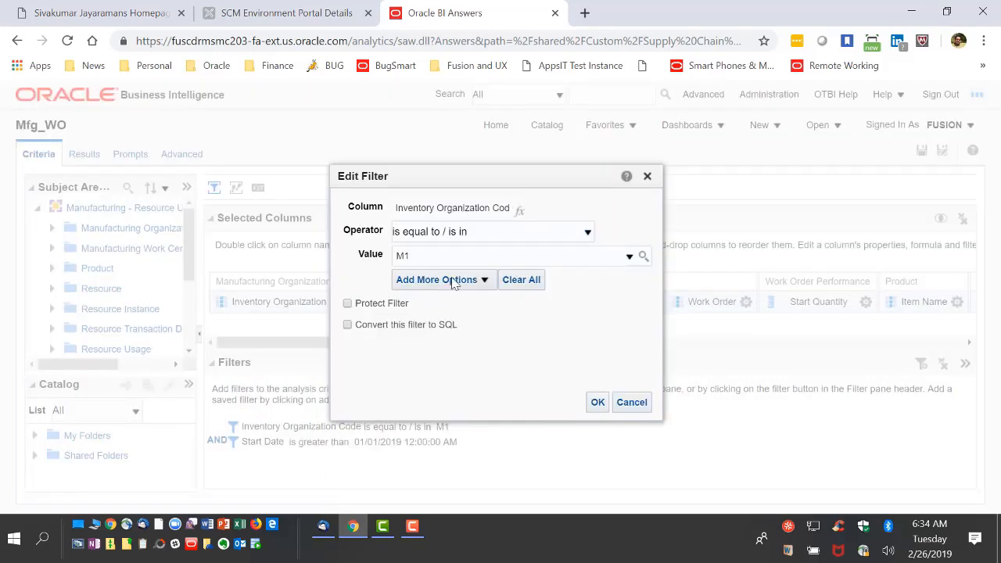
left_click(632, 402)
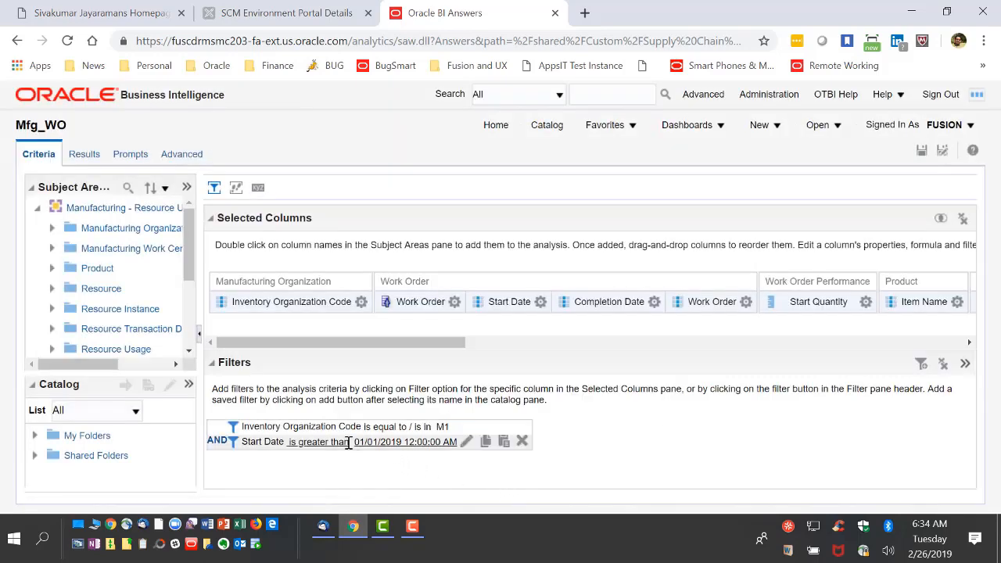
left_click(469, 443)
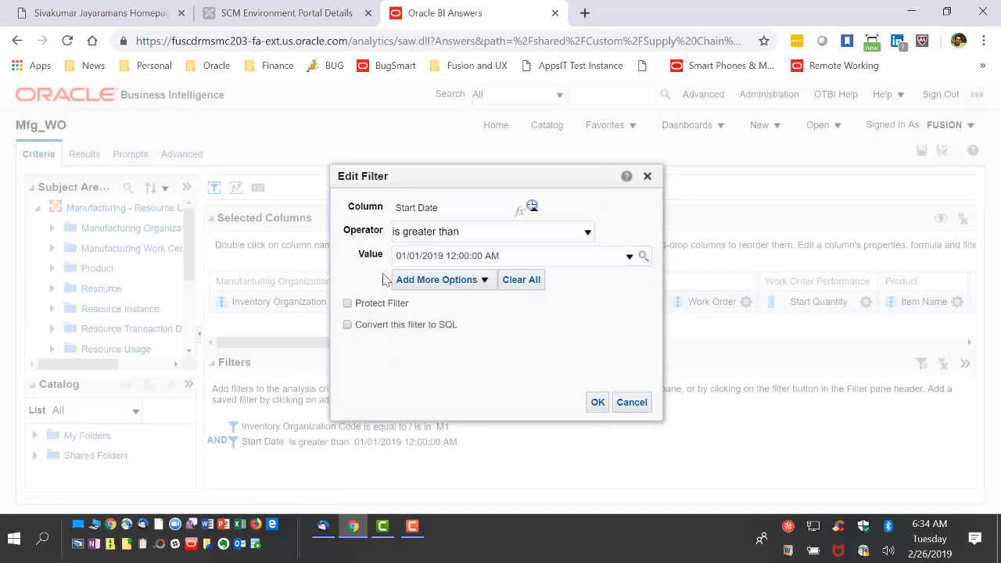
left_click(631, 403)
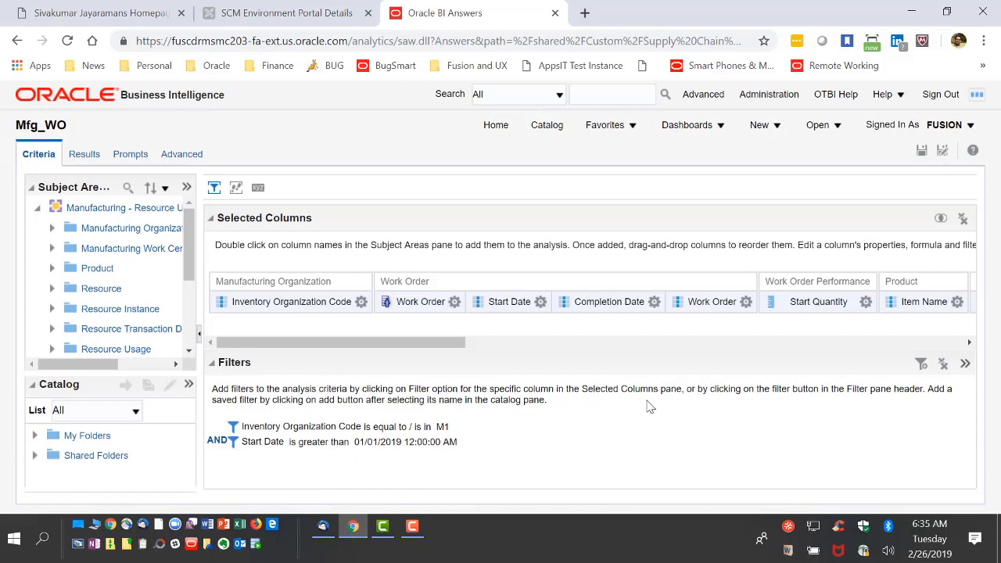
Display the Mfg_WO results table and look through the formats available for exporting the analysis.
left_click(83, 156)
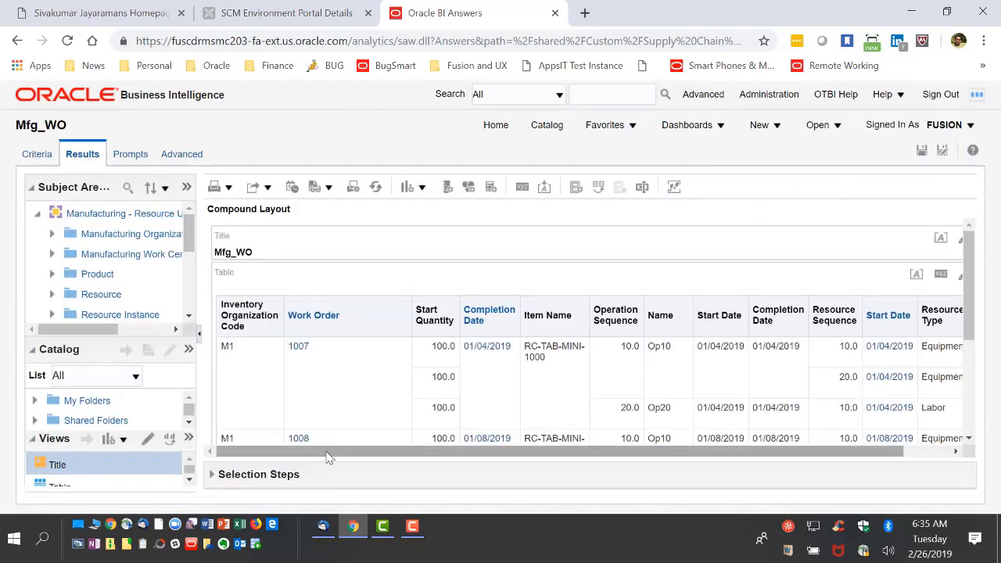
left_click_drag(328, 455, 283, 458)
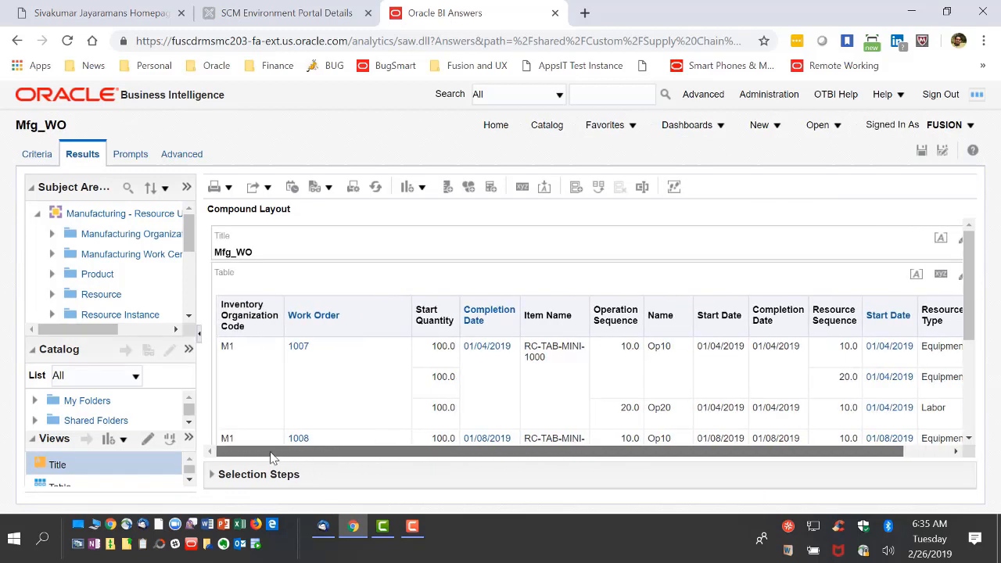
left_click(182, 155)
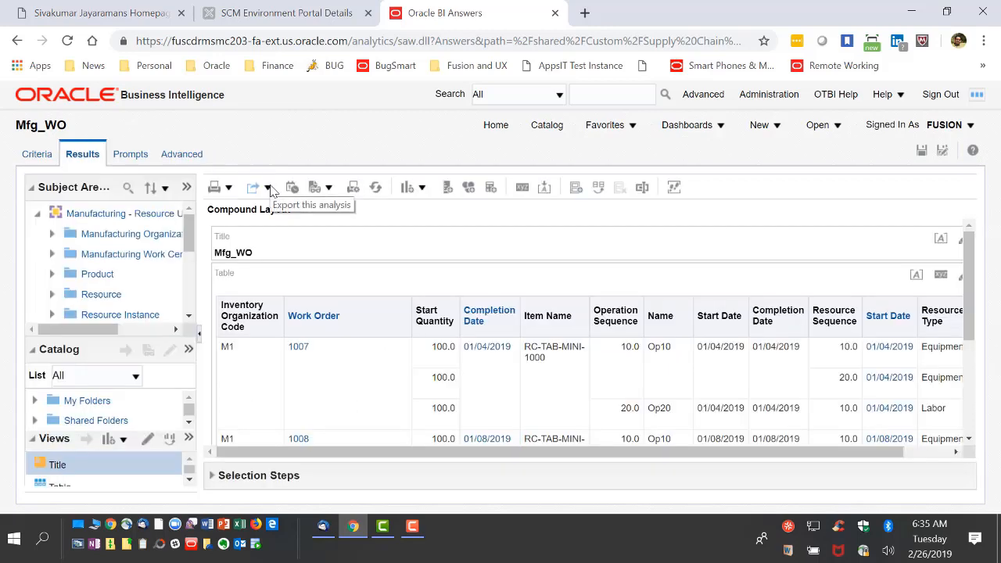
left_click(268, 188)
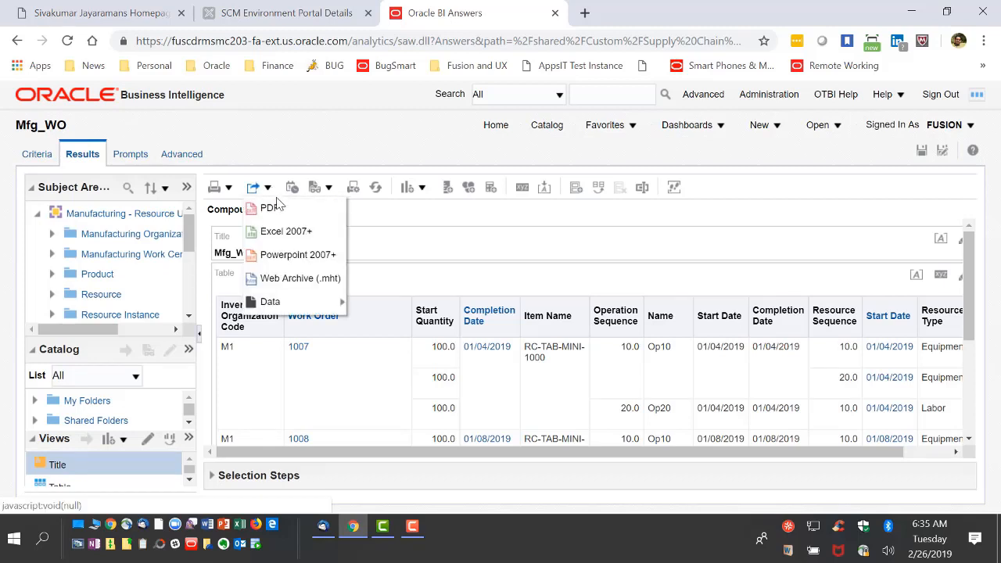
mouse_move(332, 304)
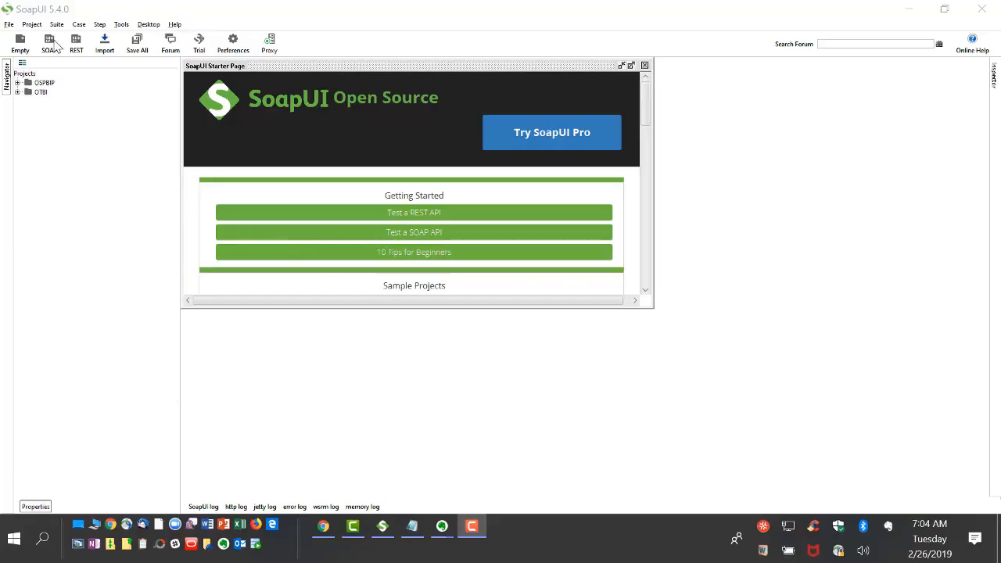
In SoapUI, create a SOAP project named OTBI1 from the analytics-ws/saw.dll/wsdl/v7 WSDL, with sample requests for all operations.
left_click(49, 44)
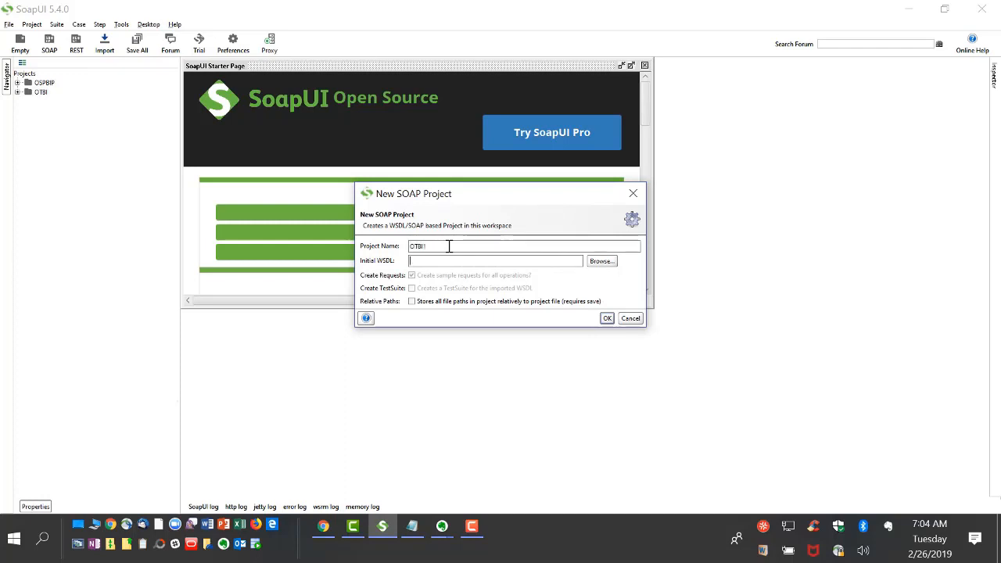
key("Tab")
key("ctrl+v")
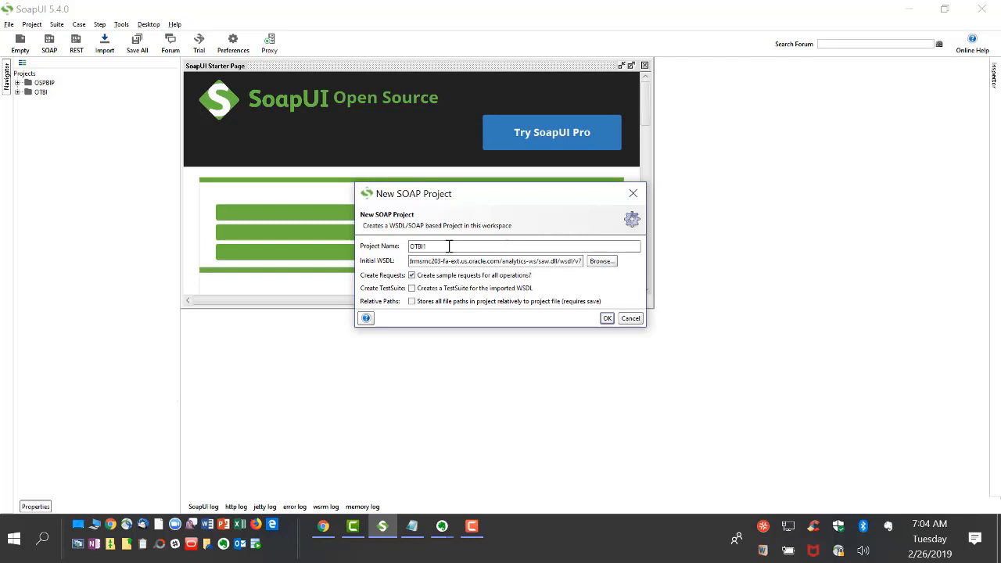
left_click(607, 318)
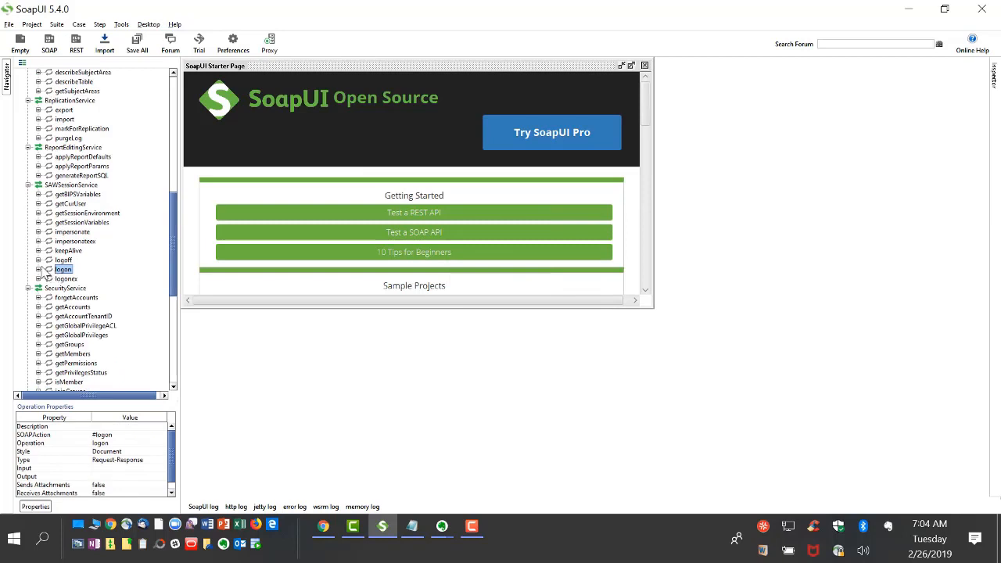
Enter the user name and password in the SAWSessionService logon request, submit it and select the session ID in the response.
left_click(39, 269)
double_click(78, 280)
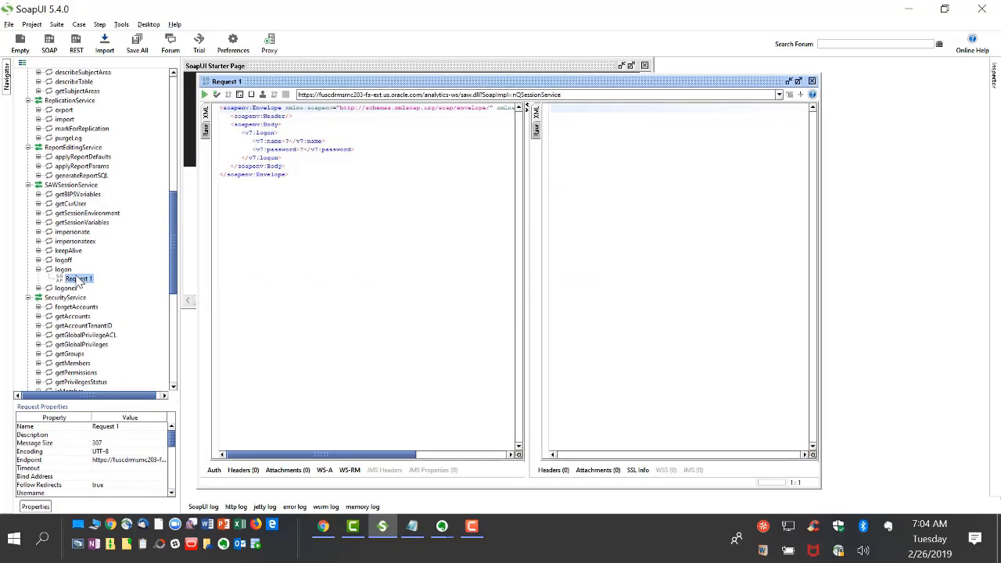
left_click(287, 142)
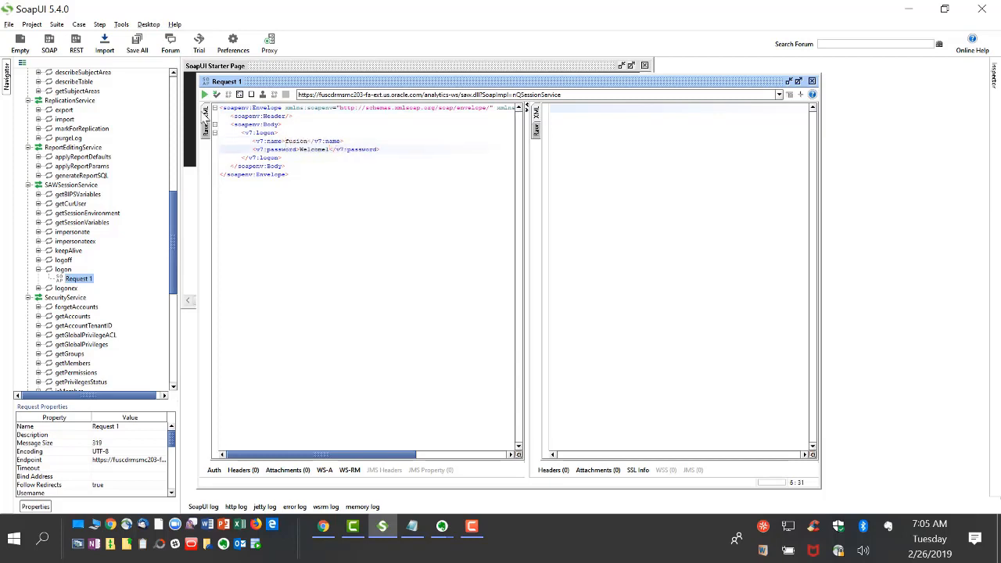
left_click(205, 94)
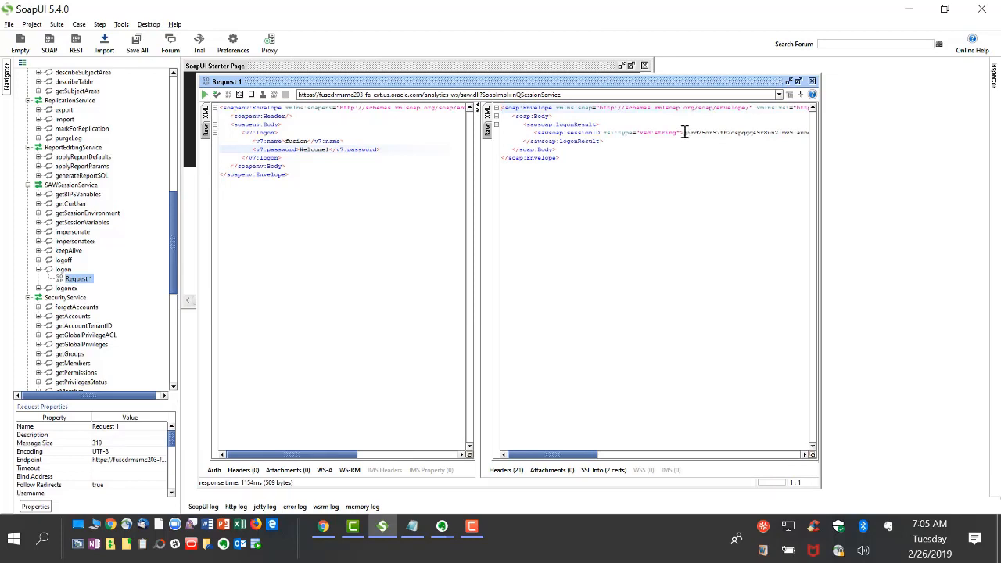
left_click_drag(685, 133, 740, 134)
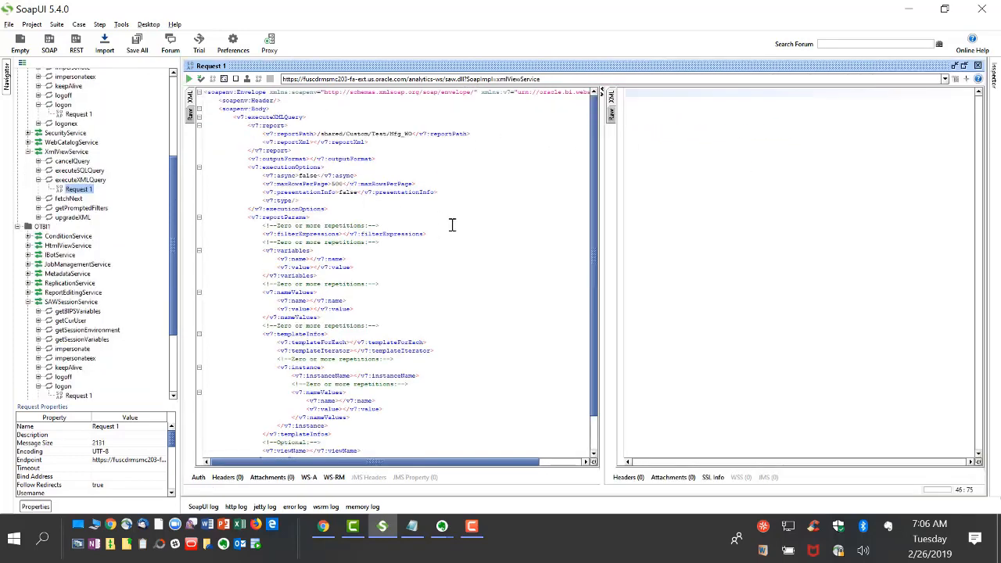
Check the report path /shared/Custom/Test/Mfg_WO in the executeXMLQuery request and collapse the OTBI1 project.
left_click_drag(320, 135, 411, 135)
left_click(518, 142)
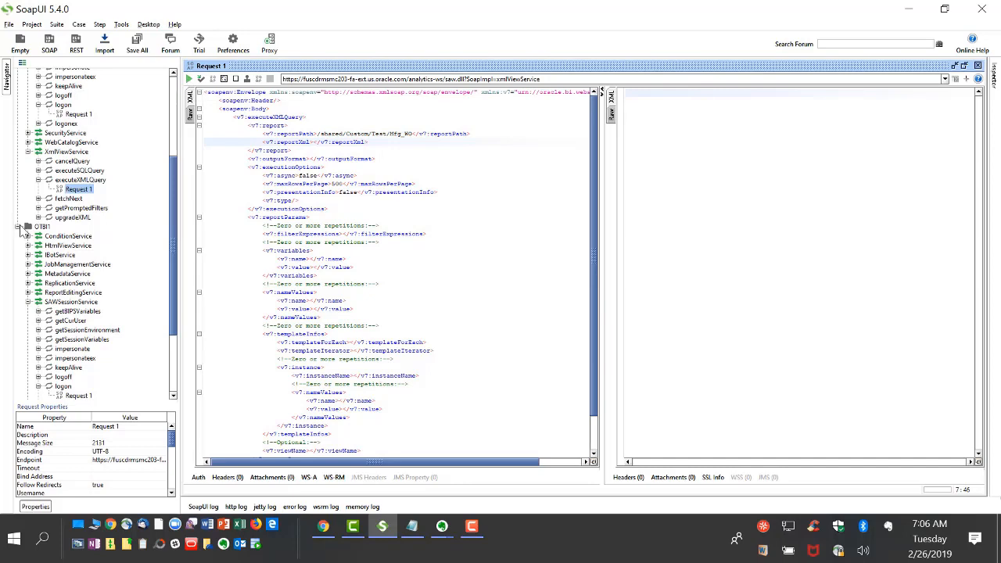
left_click(28, 226)
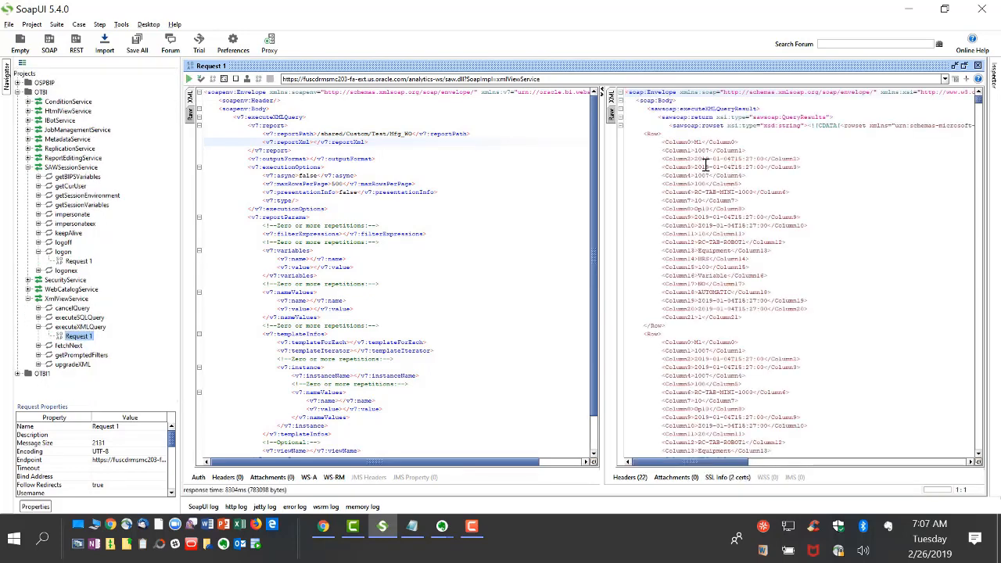
Examine the work order rows in the executeXMLQuery response.
scroll(844, 280, "down", 10)
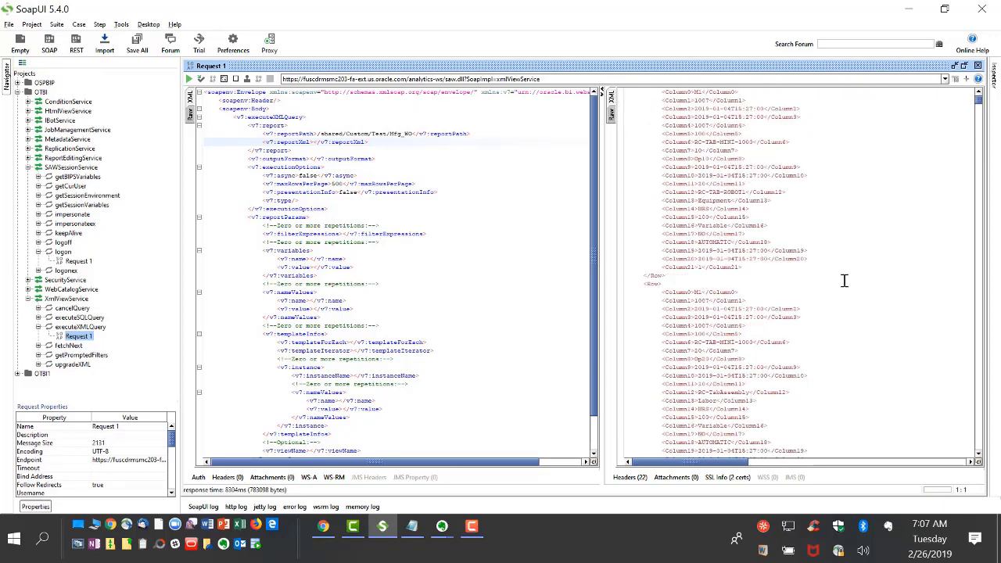
scroll(844, 280, "down", 20)
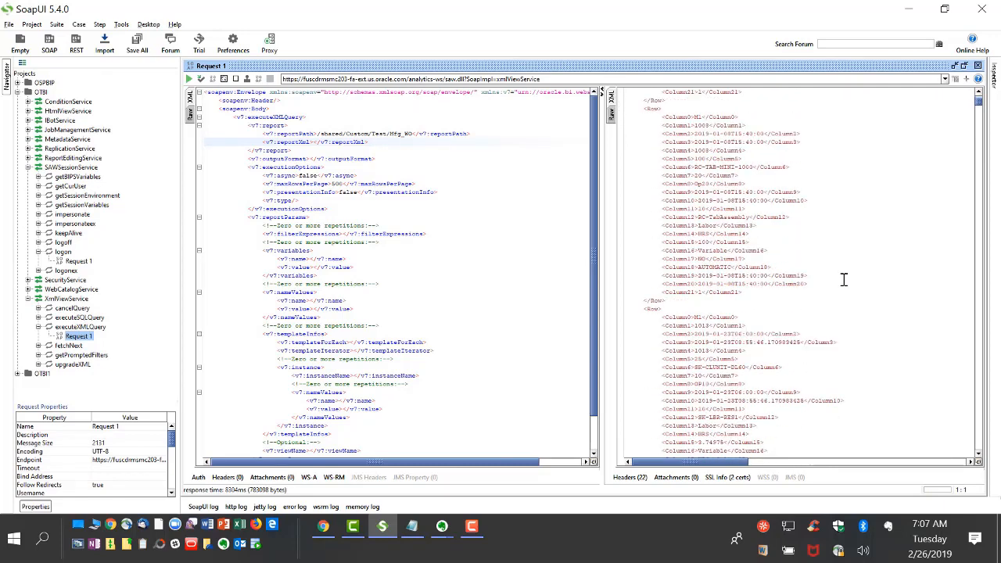
scroll(844, 280, "down", 6)
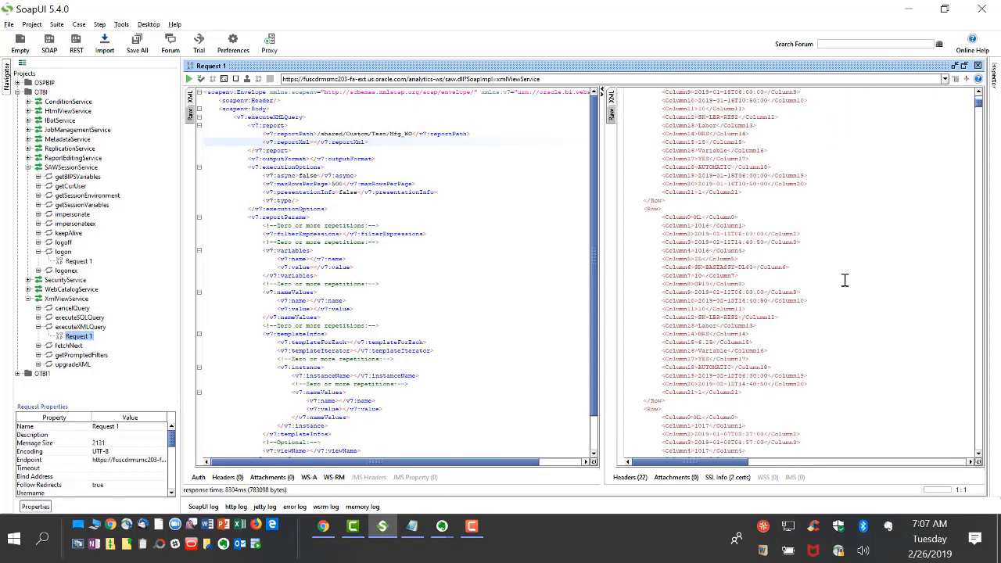